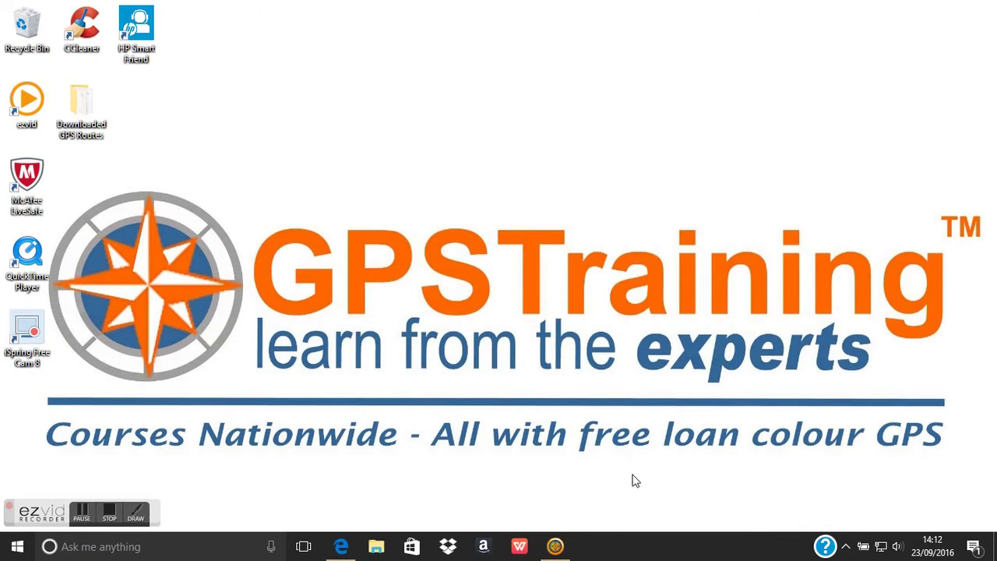
Launch Garmin BaseCamp from the taskbar.
click(555, 548)
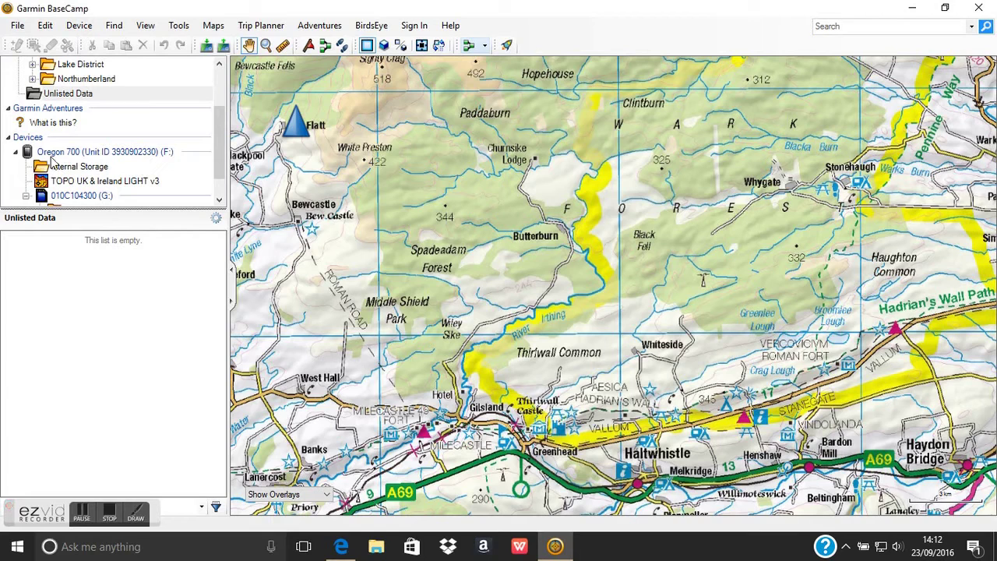
Keep Garmin GB Discoverer 50K All v4 as the map and select the Search box.
scroll(222, 156, up, 1)
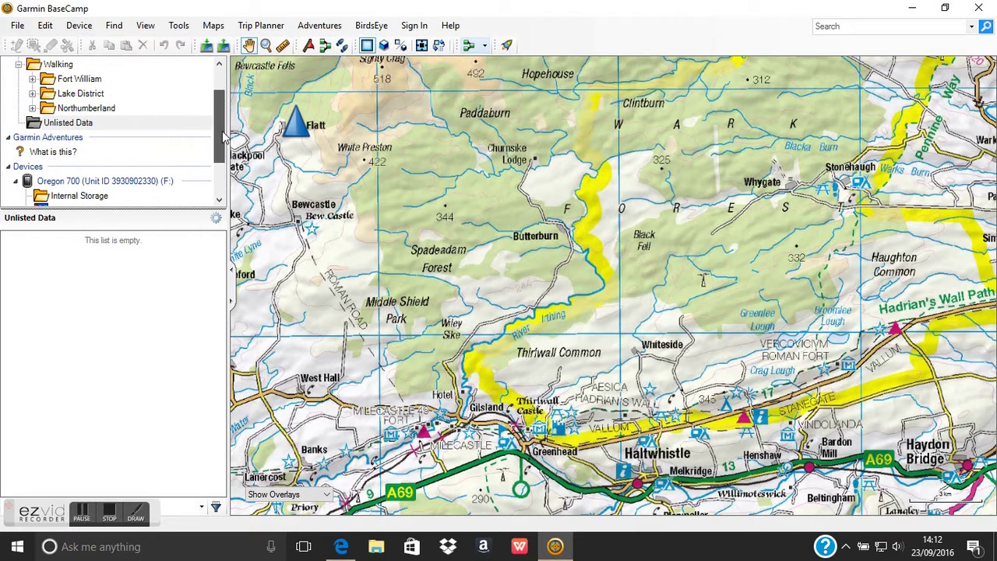
click(210, 26)
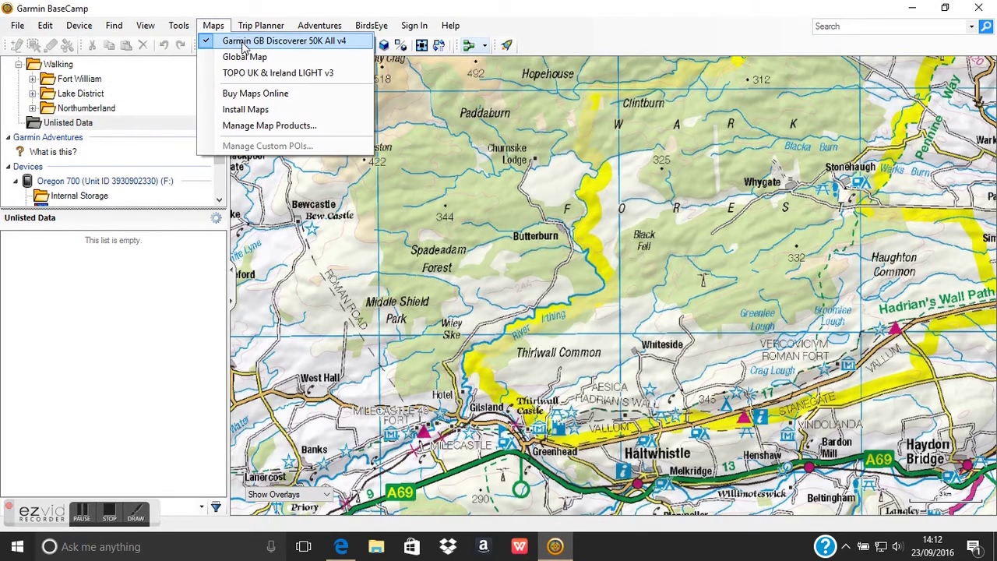
click(285, 41)
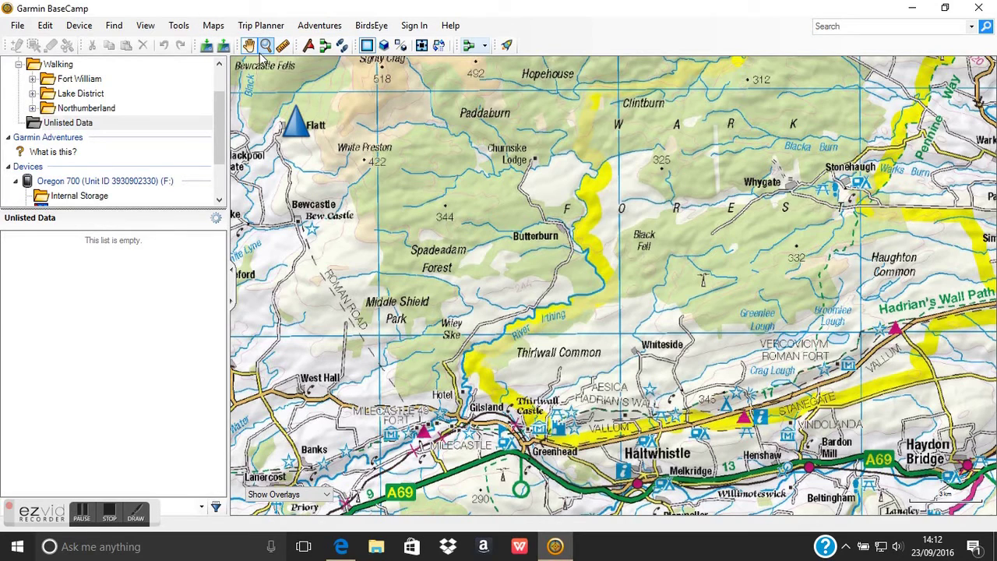
click(839, 26)
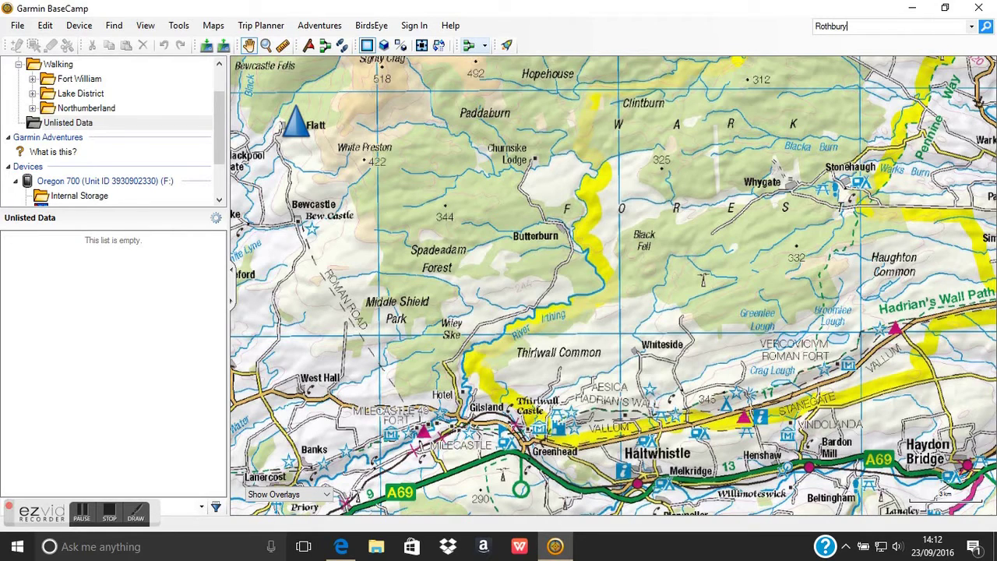
Search for Rothbury, zoom to the result, and pan to show Snitter and Thropton.
key(Return)
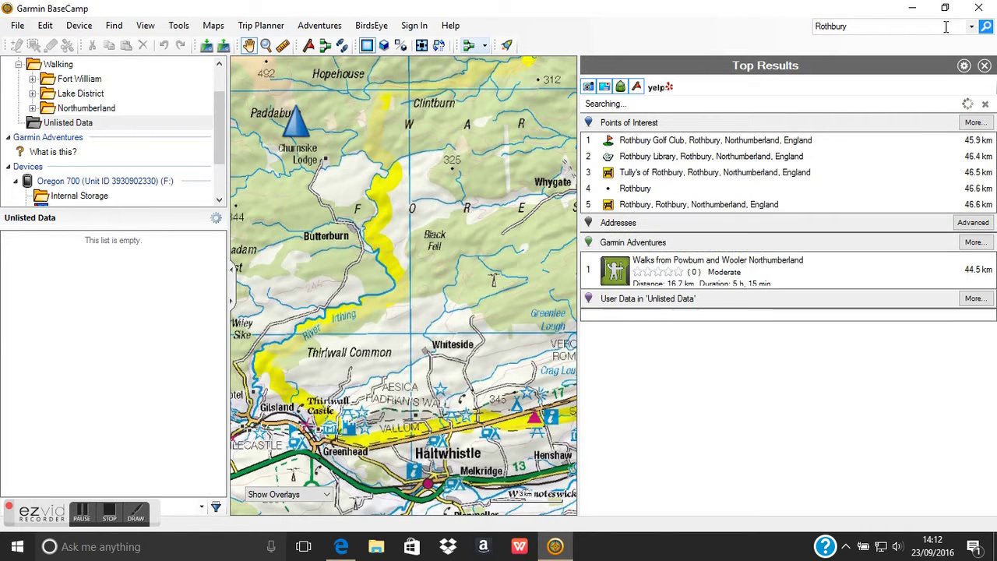
click(644, 190)
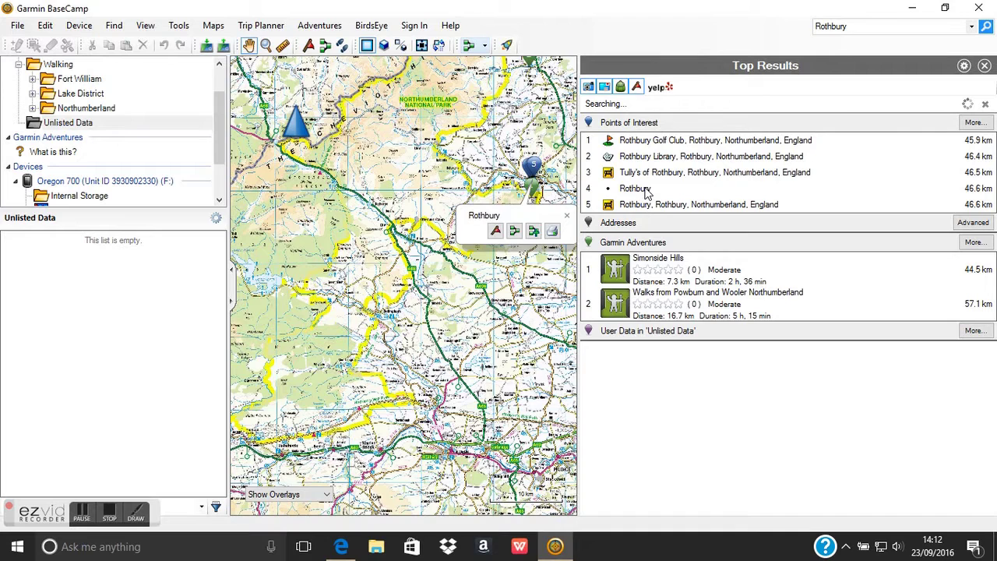
double_click(644, 190)
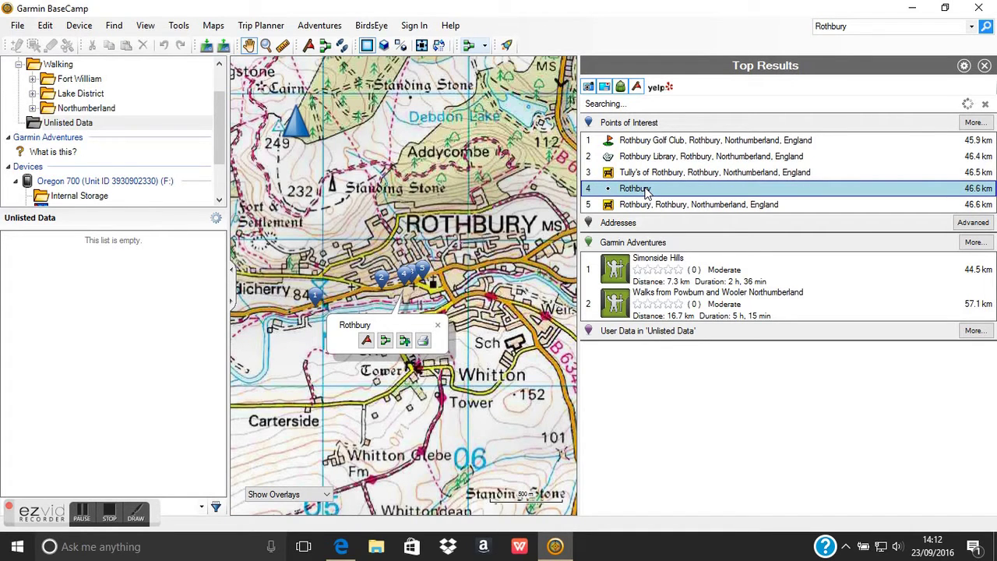
click(985, 65)
drag(648, 265, 589, 378)
drag(462, 298, 671, 299)
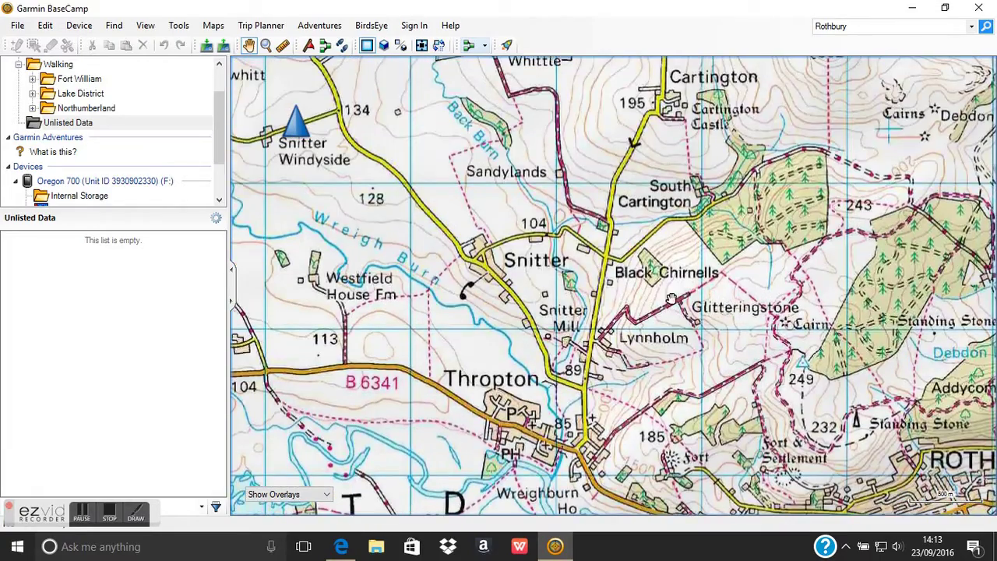
View the map in 3D and pan toward Hepple, Grasslees and High Shaw.
click(146, 29)
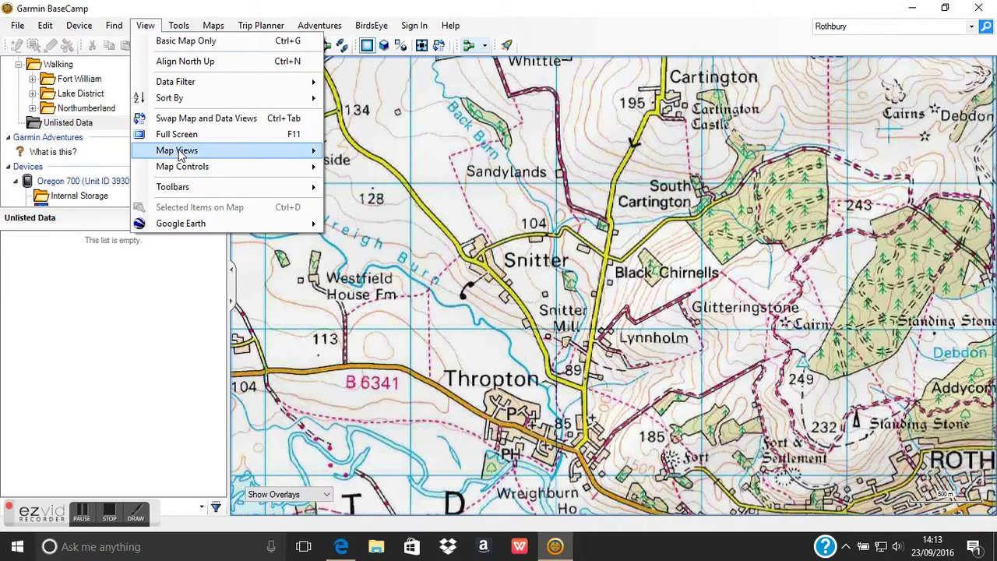
mouse_move(234, 150)
click(363, 188)
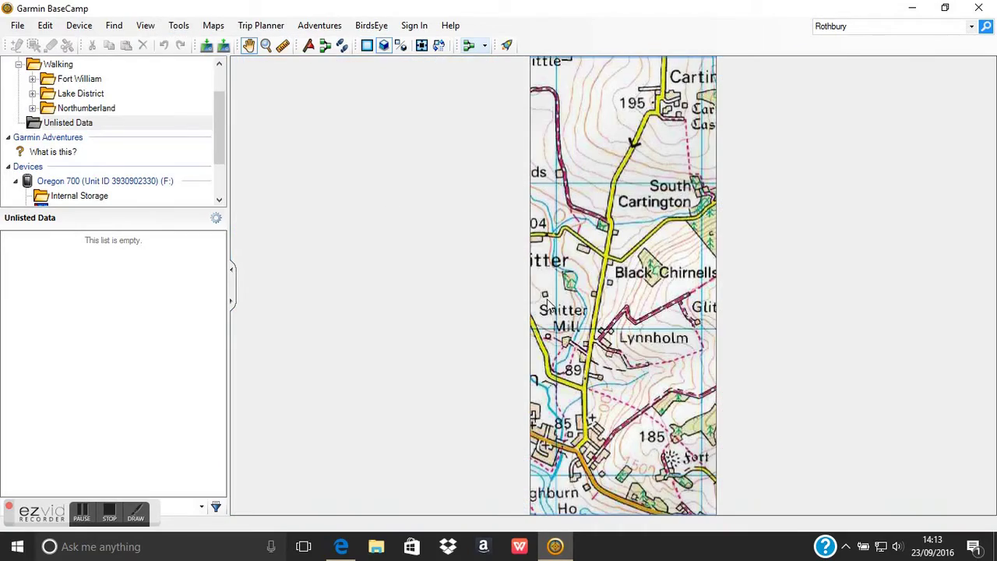
drag(546, 298, 962, 196)
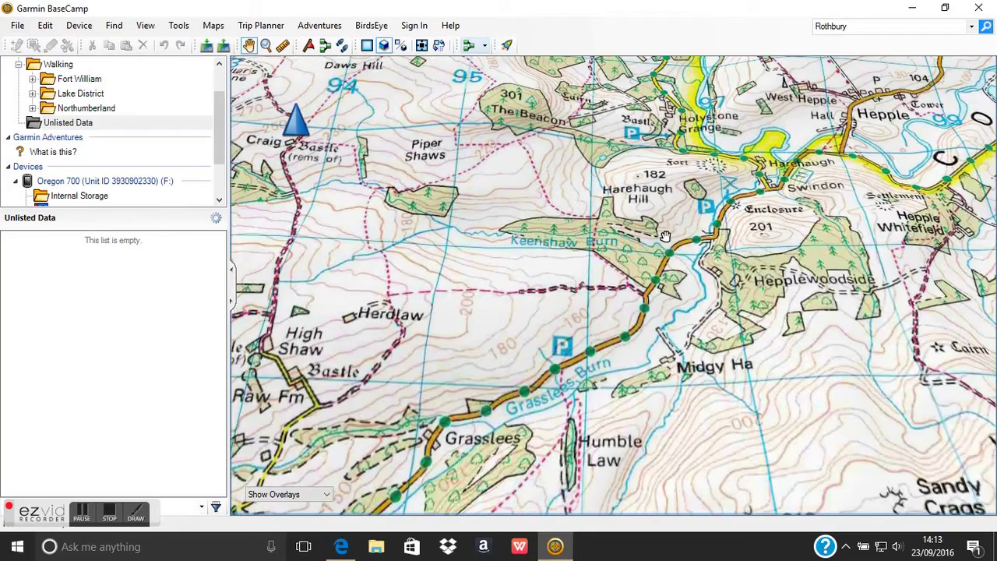
drag(665, 237, 751, 202)
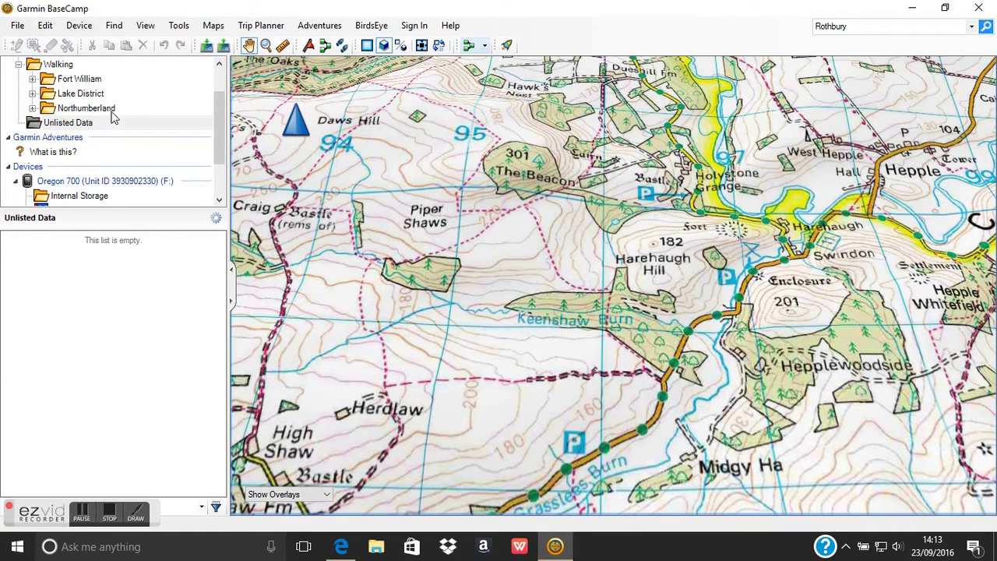
Return to the 2D map and pan to bring Hepple and Caistron into view.
click(145, 26)
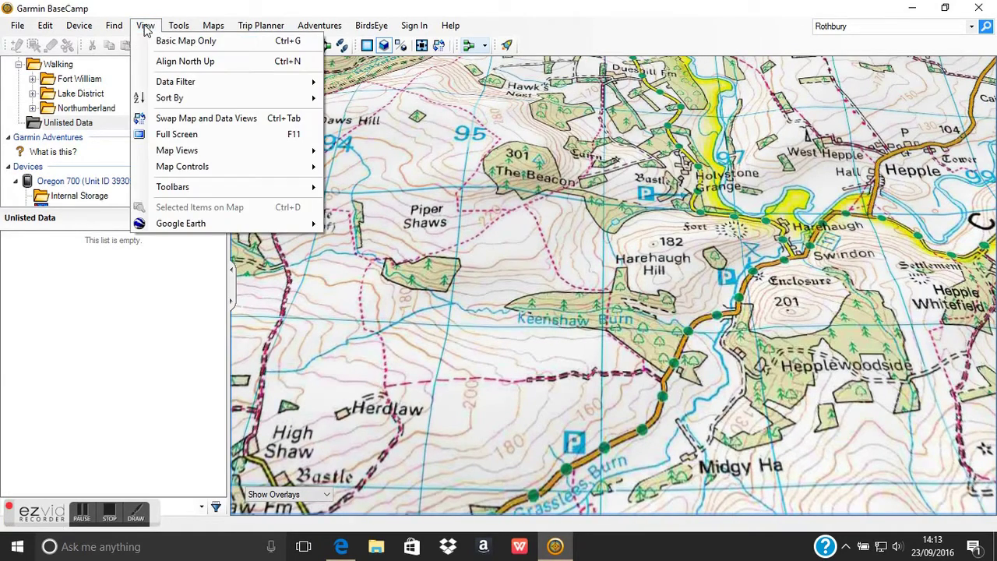
mouse_move(290, 156)
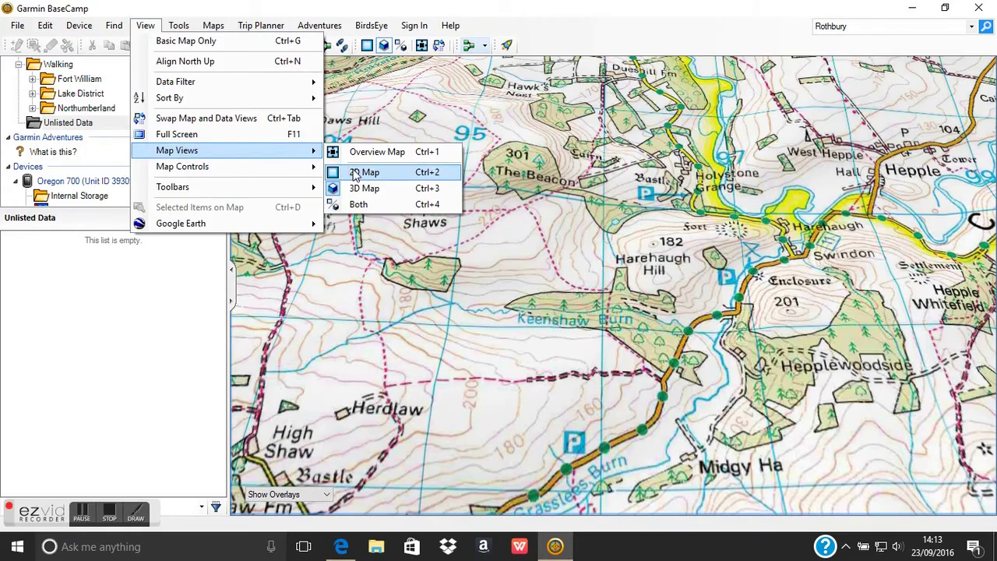
click(355, 175)
drag(672, 219, 550, 399)
drag(582, 291, 527, 297)
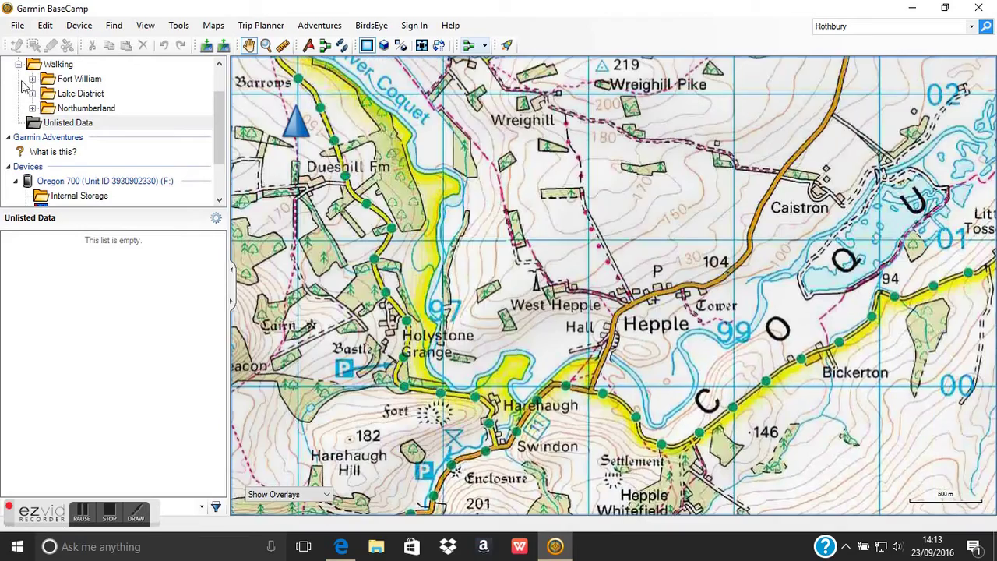
scroll(35, 87, up, 1)
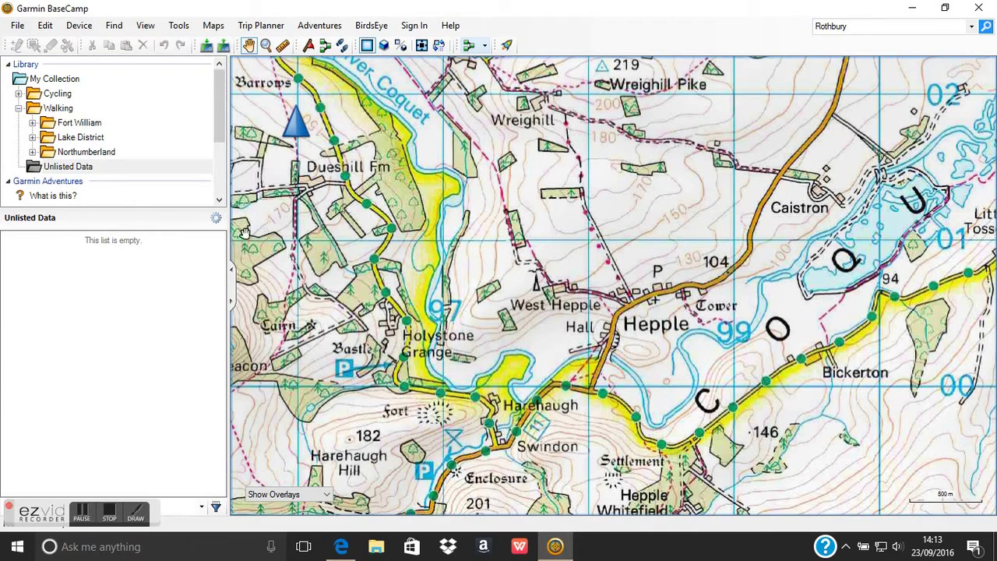
Expand the Walking and Lake District folders and select the Bowscale Fell list.
click(19, 110)
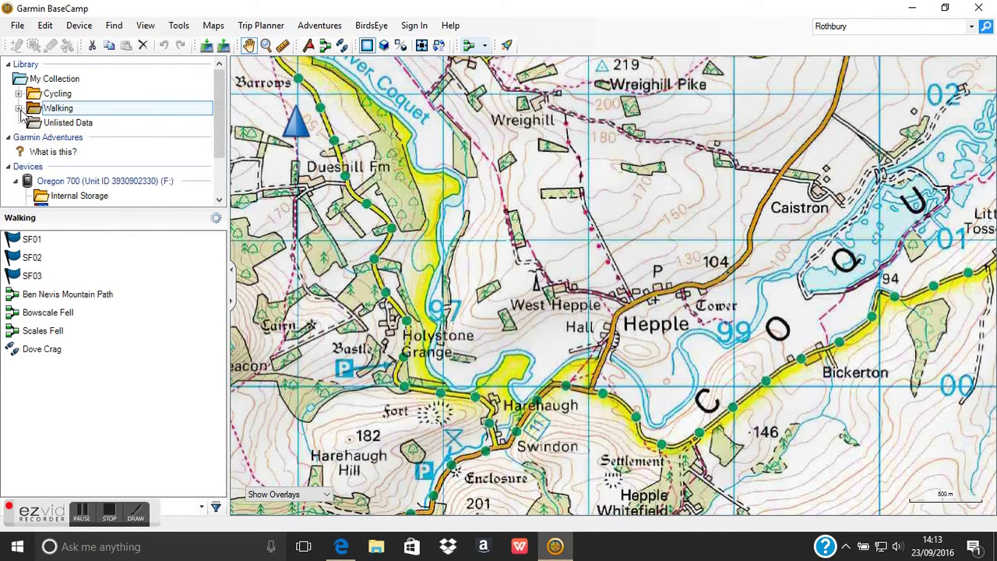
click(19, 110)
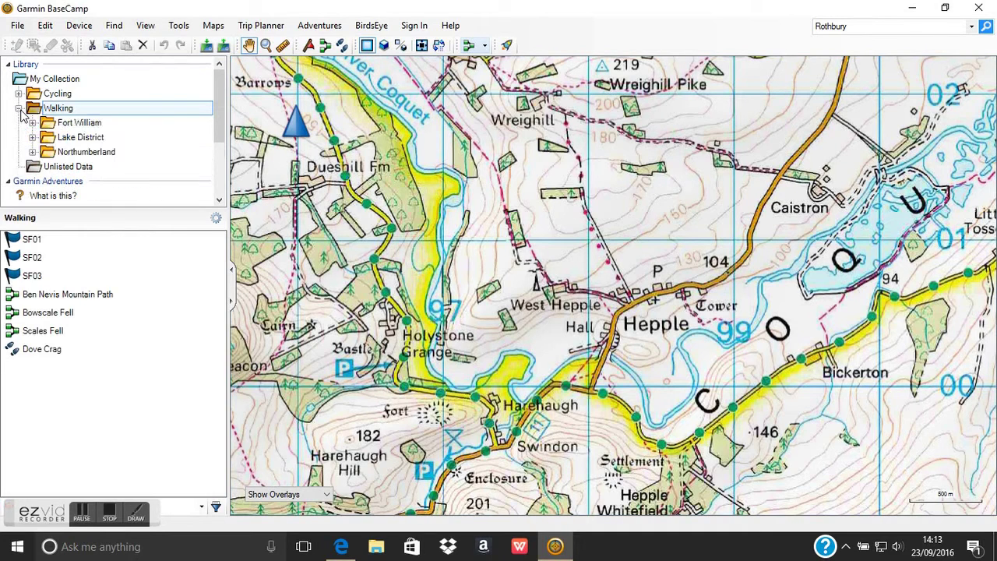
click(48, 154)
click(33, 153)
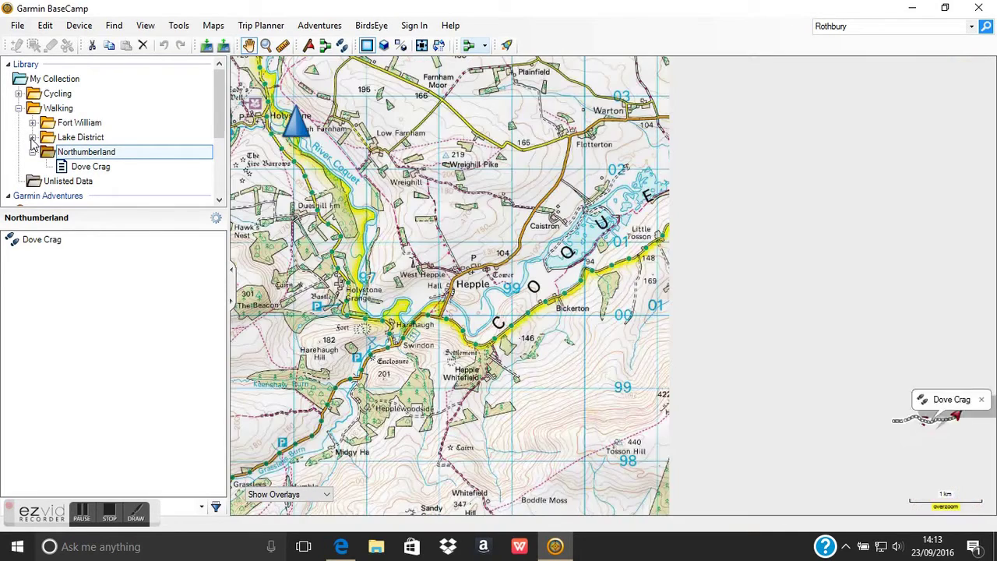
click(33, 139)
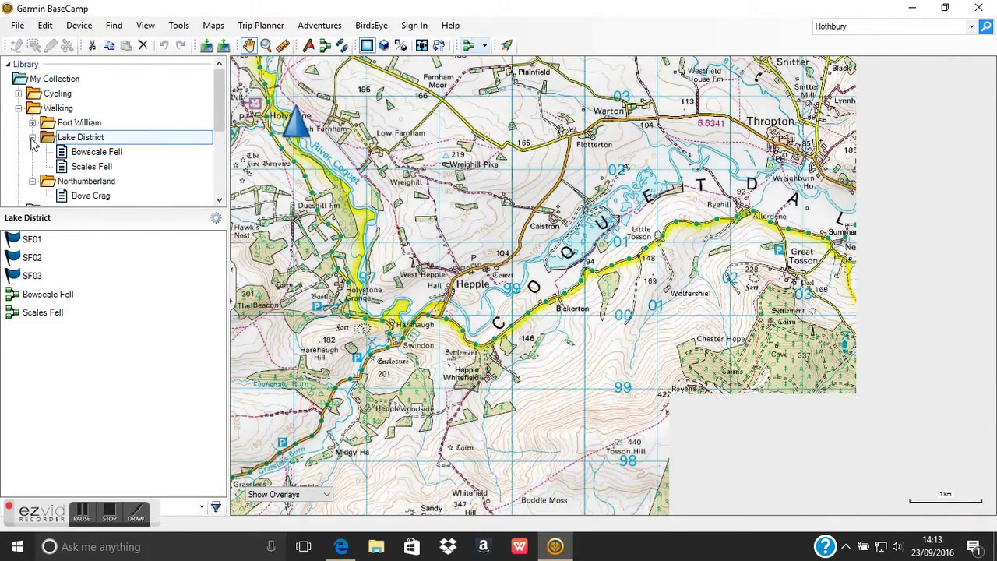
click(91, 155)
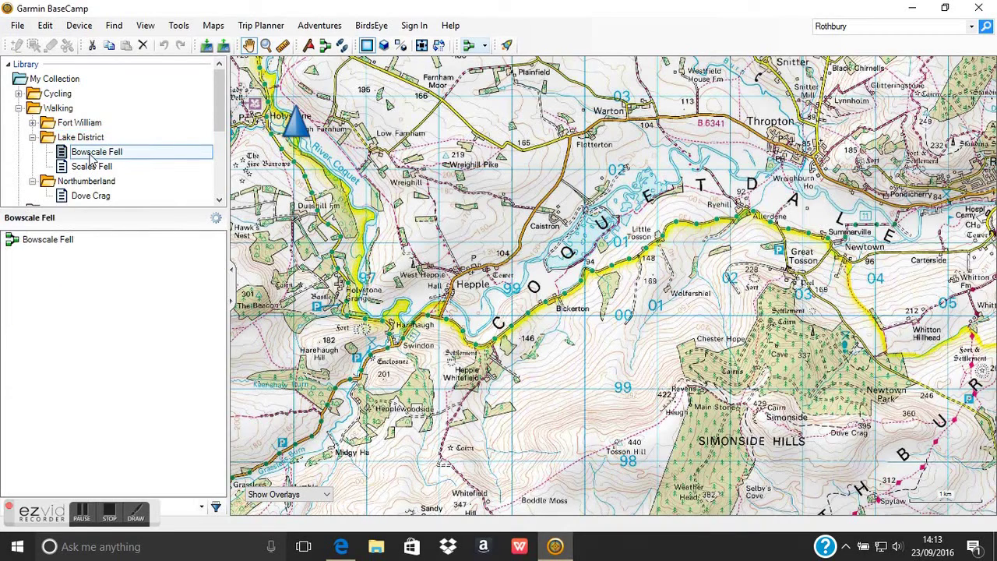
Review the 12.0 km Bowscale Fell route's details and centre its loop on the map.
double_click(42, 247)
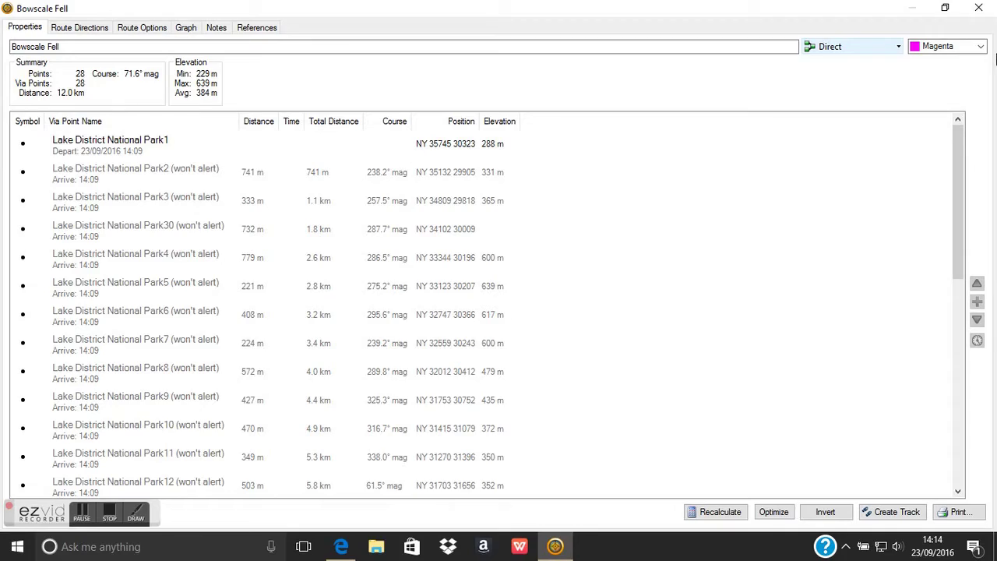
click(978, 10)
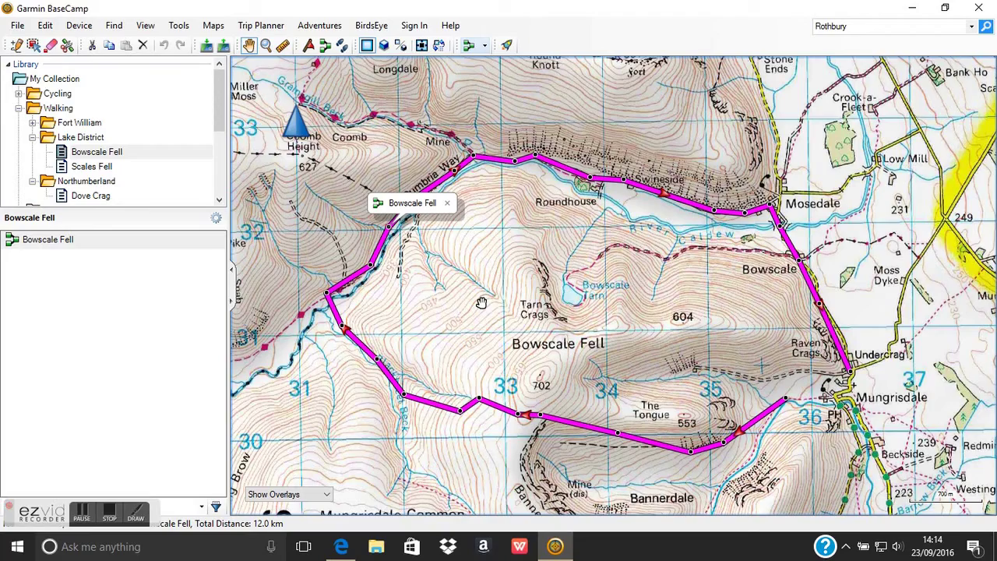
drag(535, 369, 637, 341)
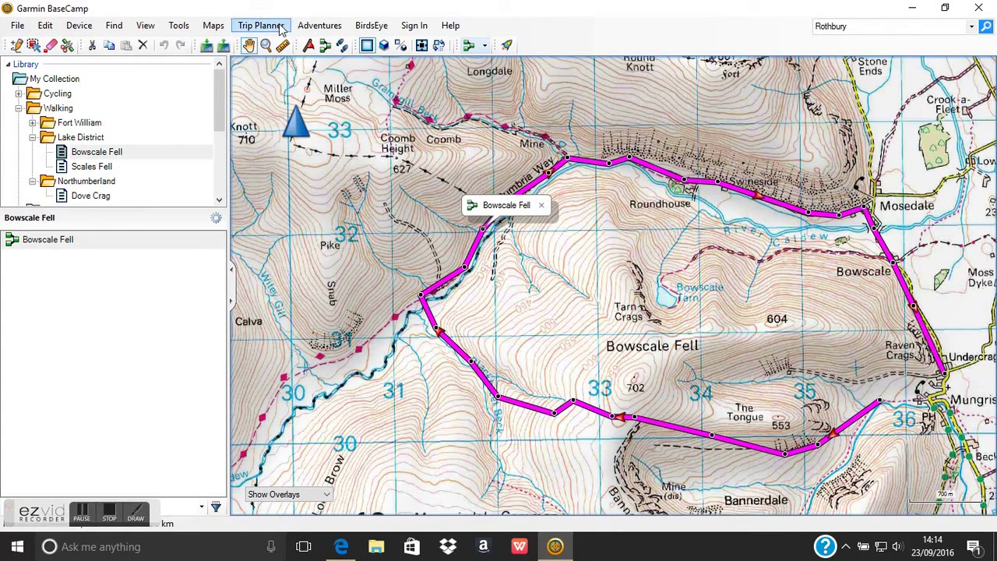
Show the Oregon 700 device's Internal Storage contents.
scroll(209, 131, down, 1)
scroll(209, 134, down, 2)
click(70, 137)
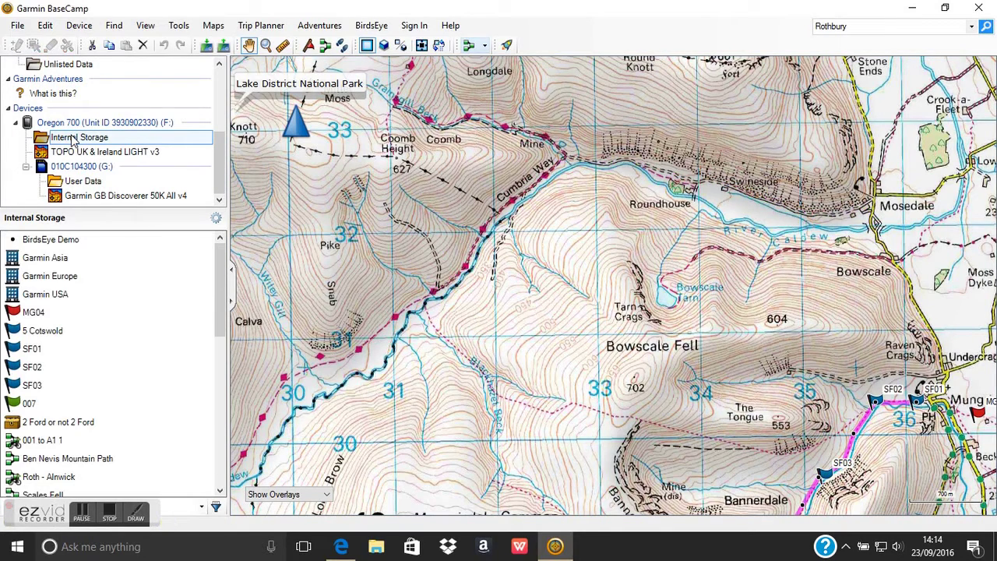
Check the 05/08/2016 08:42:02 track's details (217 points, 6.4 km) and zoom the map in on it.
drag(223, 281, 216, 348)
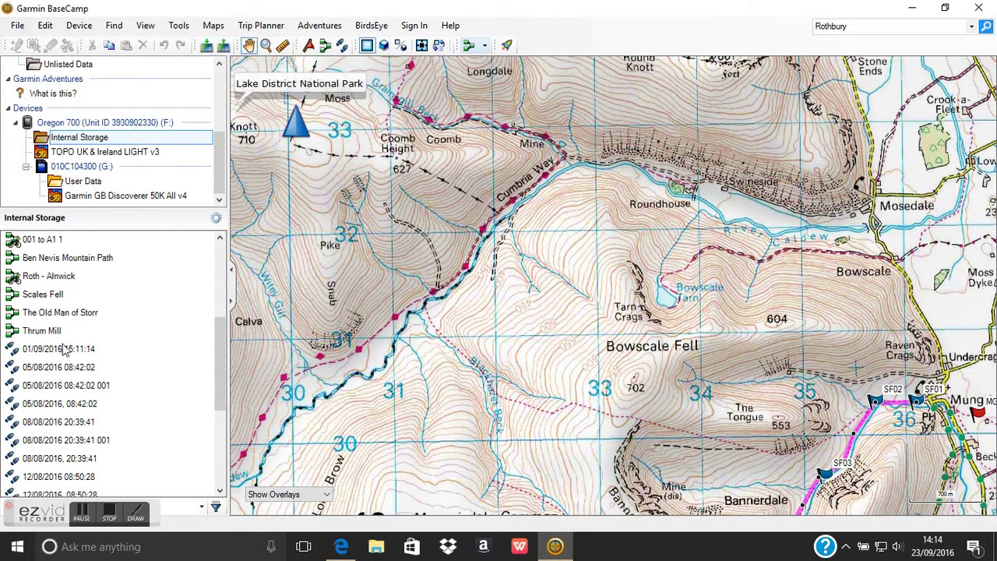
double_click(42, 369)
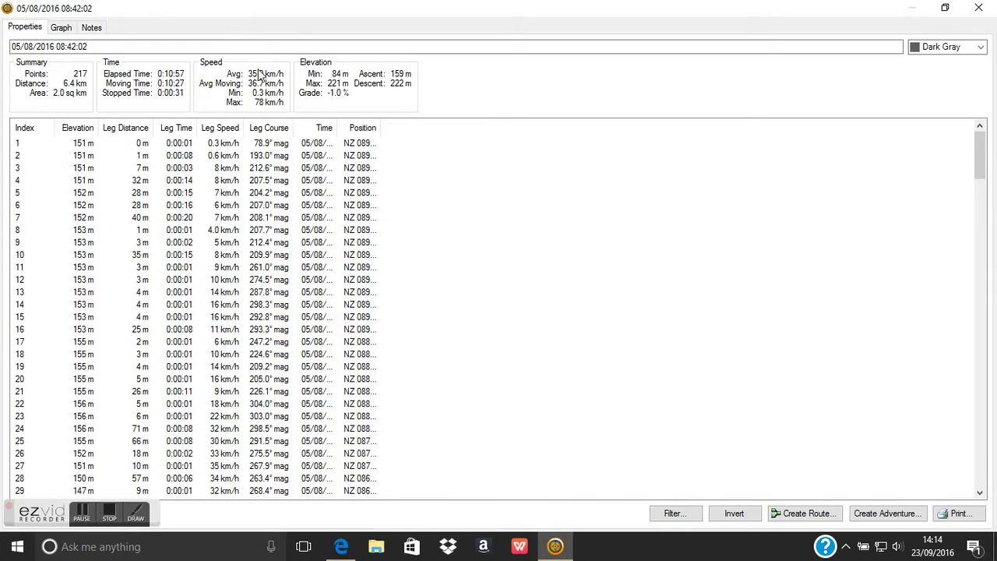
click(978, 8)
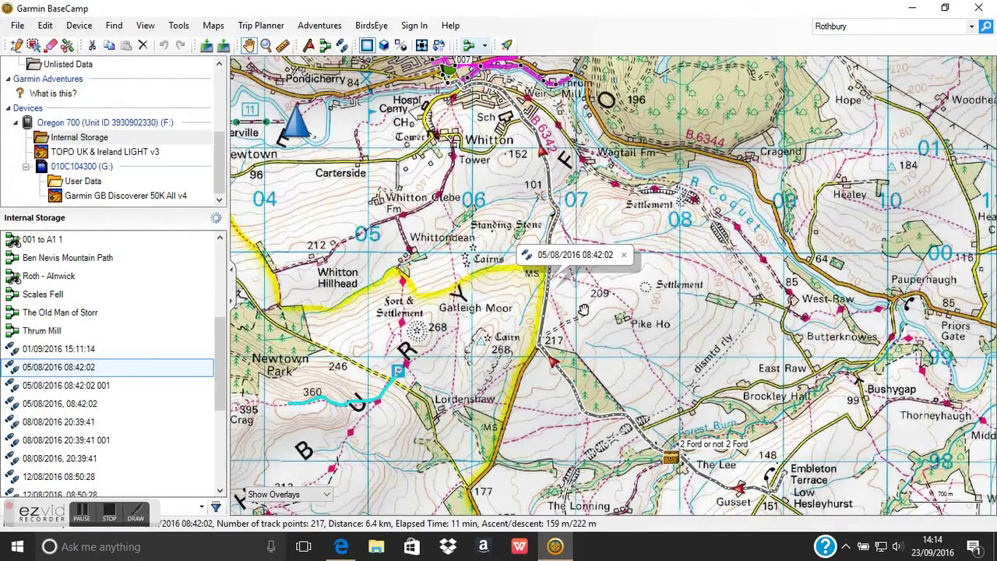
scroll(623, 327, up, 1)
scroll(633, 379, up, 1)
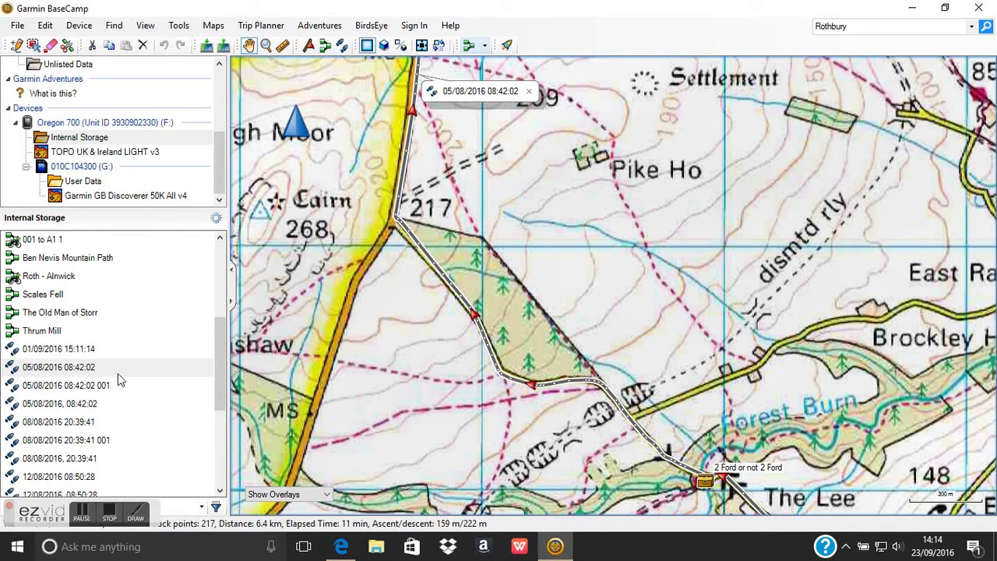
Play back the 05/08/2016 08:42:02 track on a 3D map at x 100 speed.
right_click(60, 367)
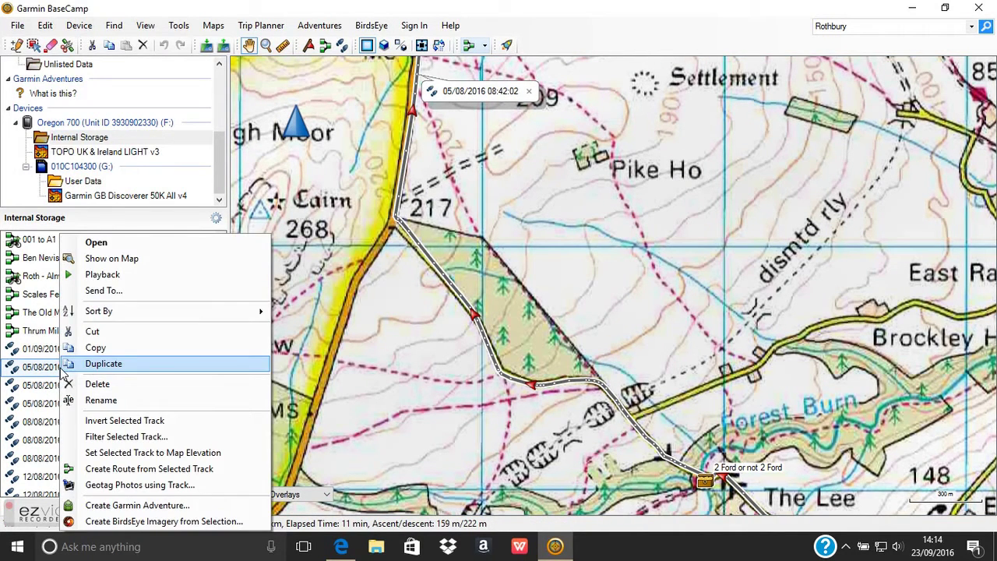
click(102, 275)
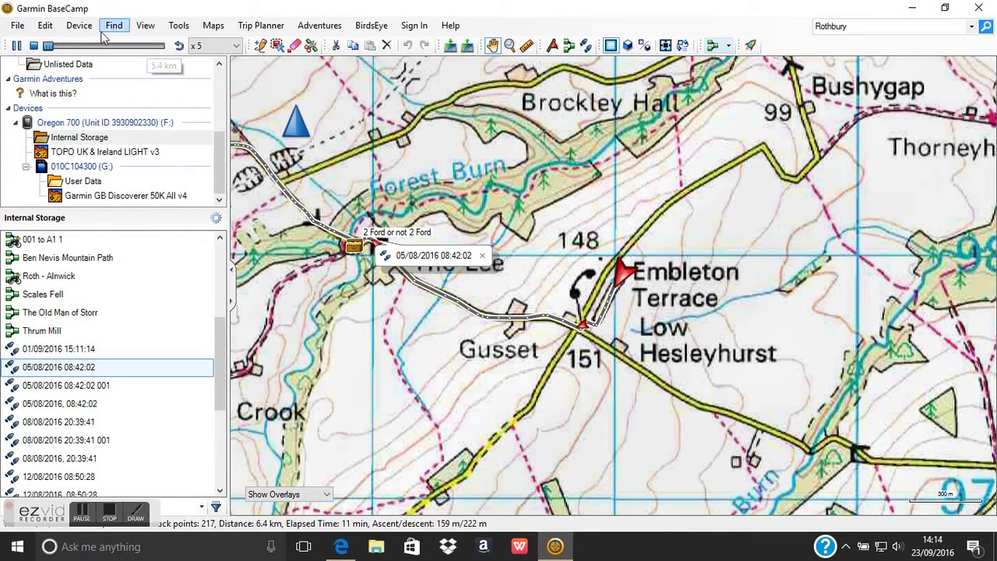
click(145, 25)
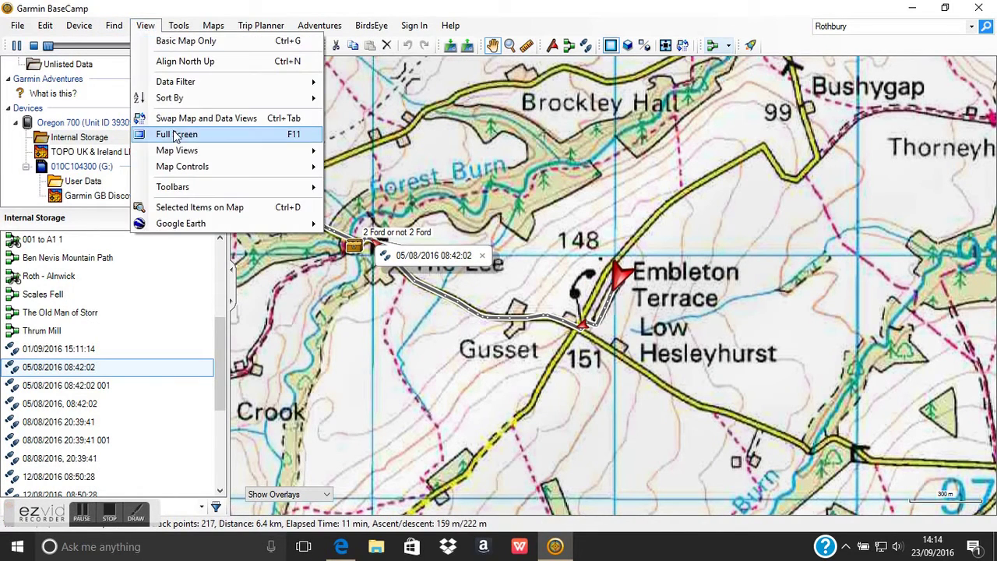
mouse_move(257, 150)
click(382, 188)
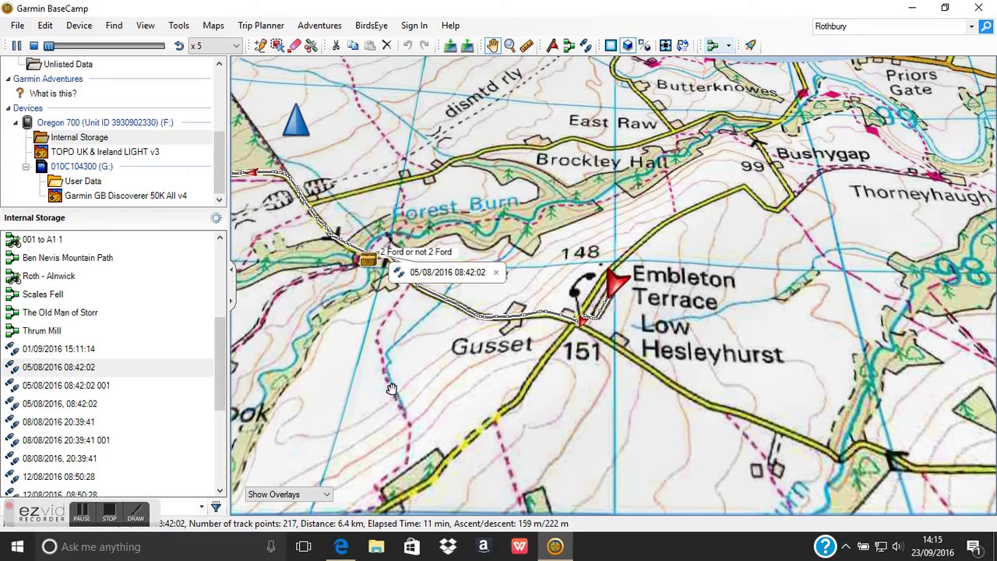
click(216, 46)
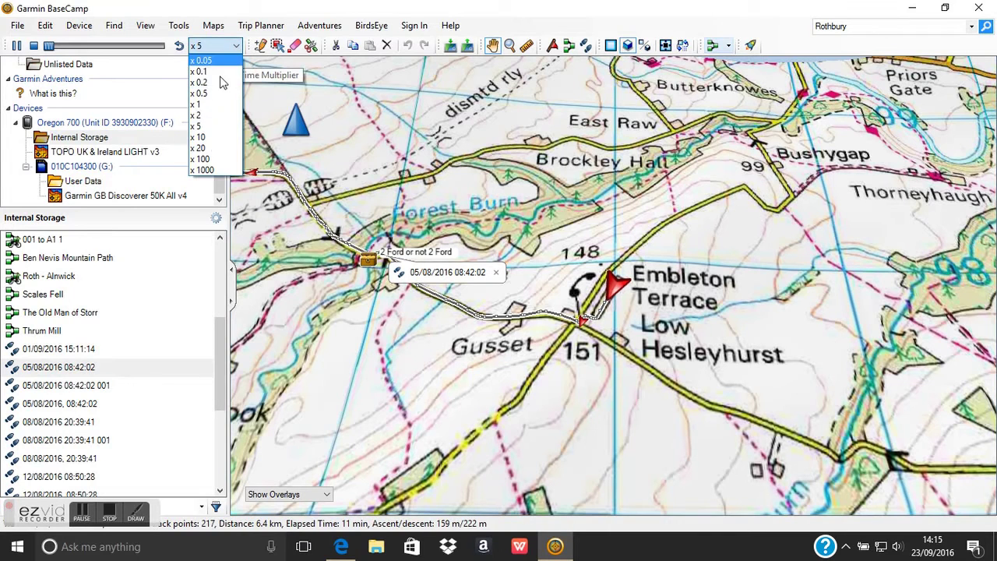
click(202, 159)
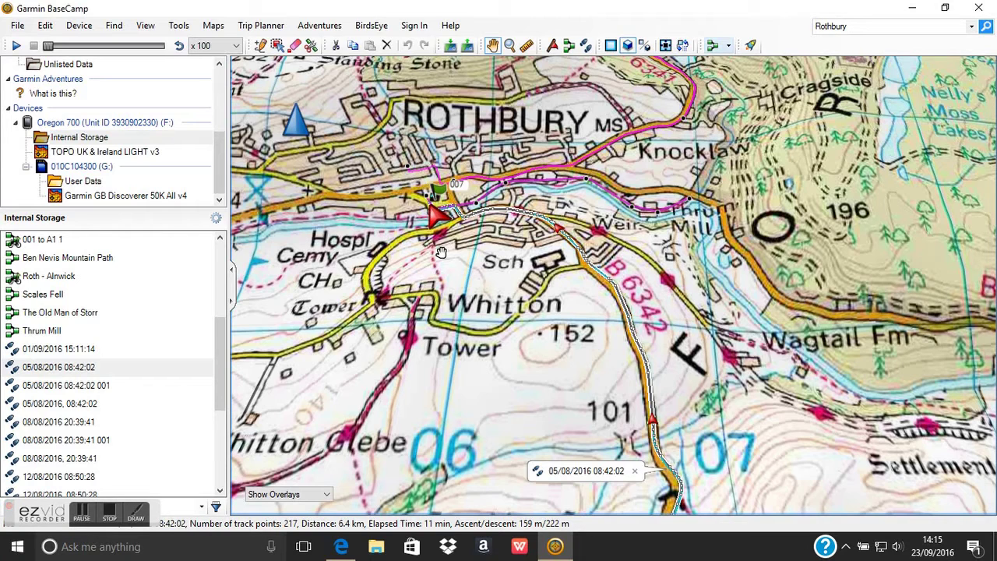
View the track's elevation graph, peaking near 220 m, then close its properties.
double_click(64, 373)
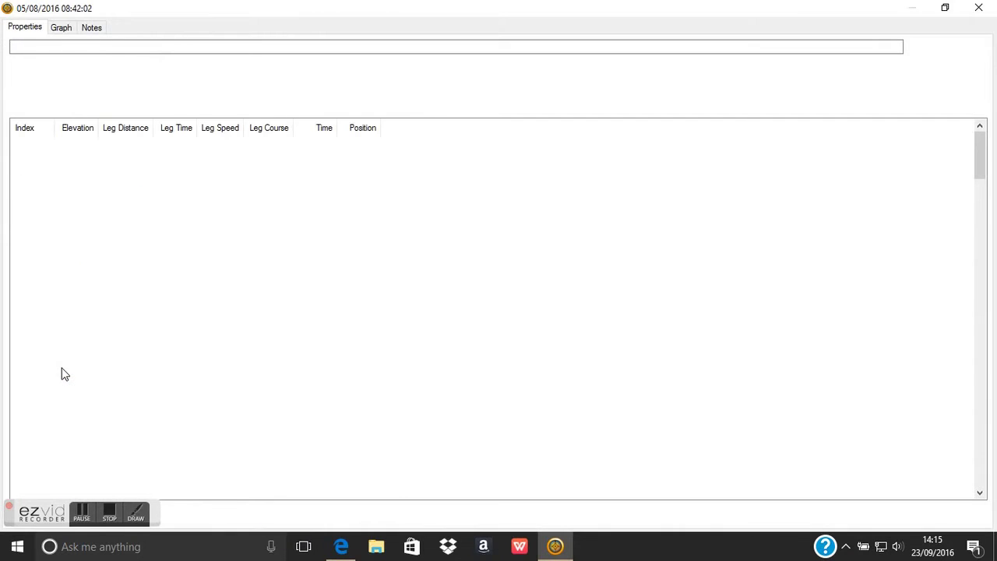
click(62, 28)
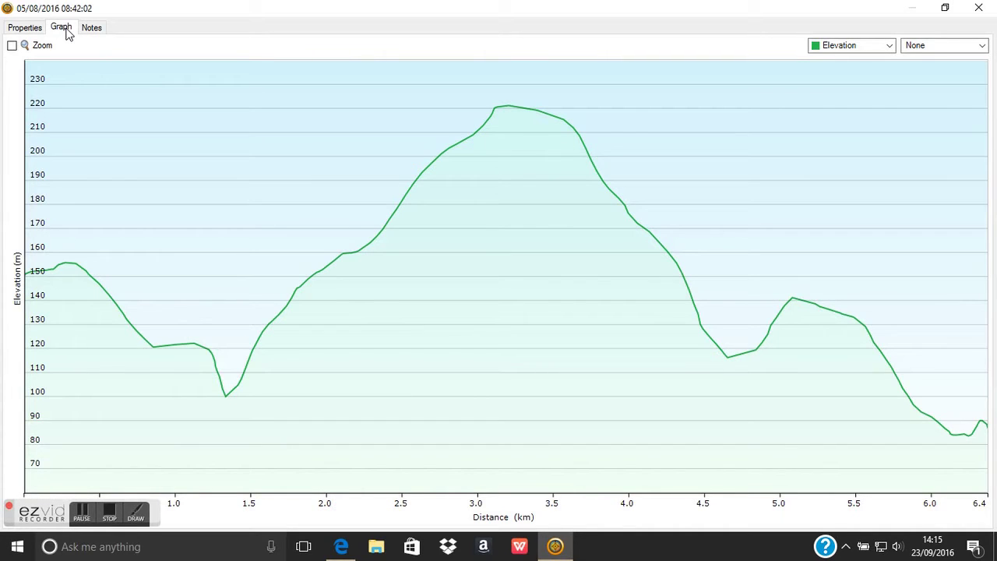
click(979, 8)
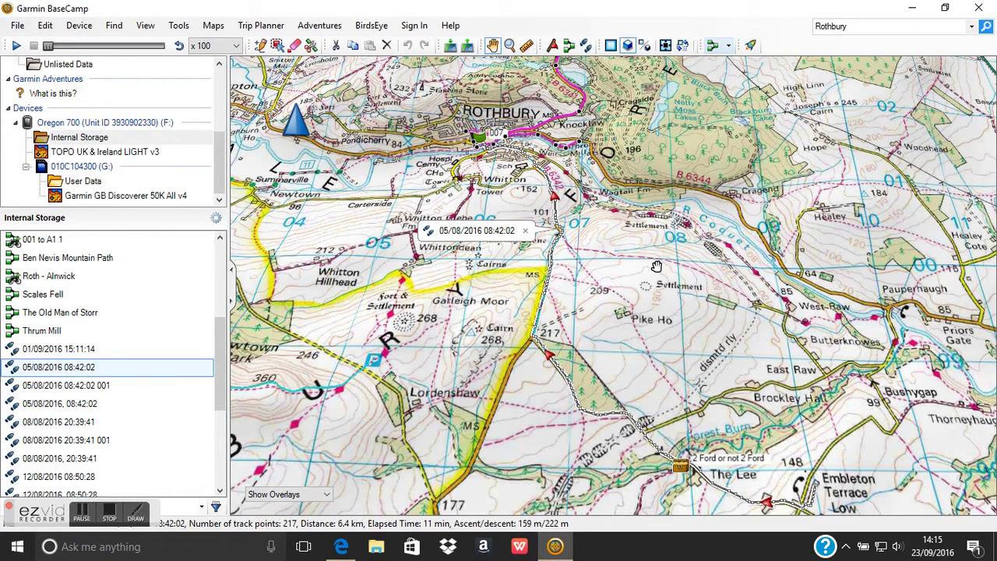
Switch to Microsoft Edge showing the GPS Training website at gpsonlinecourse.co.uk.
click(346, 549)
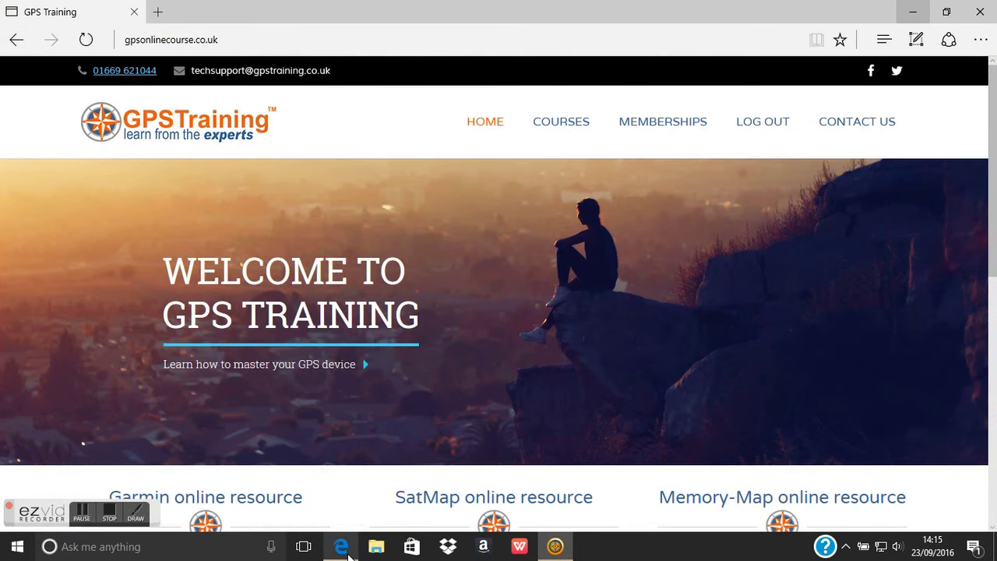